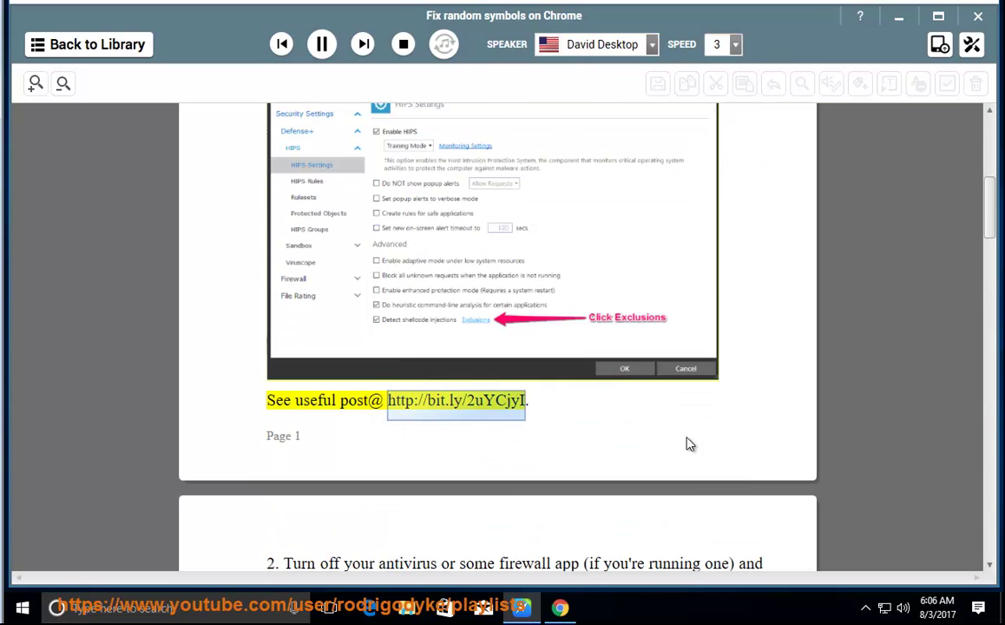
Step: Scroll the read-aloud document down to item 2 on turning off antivirus and the Avast image
scroll(772, 418, "down", 1)
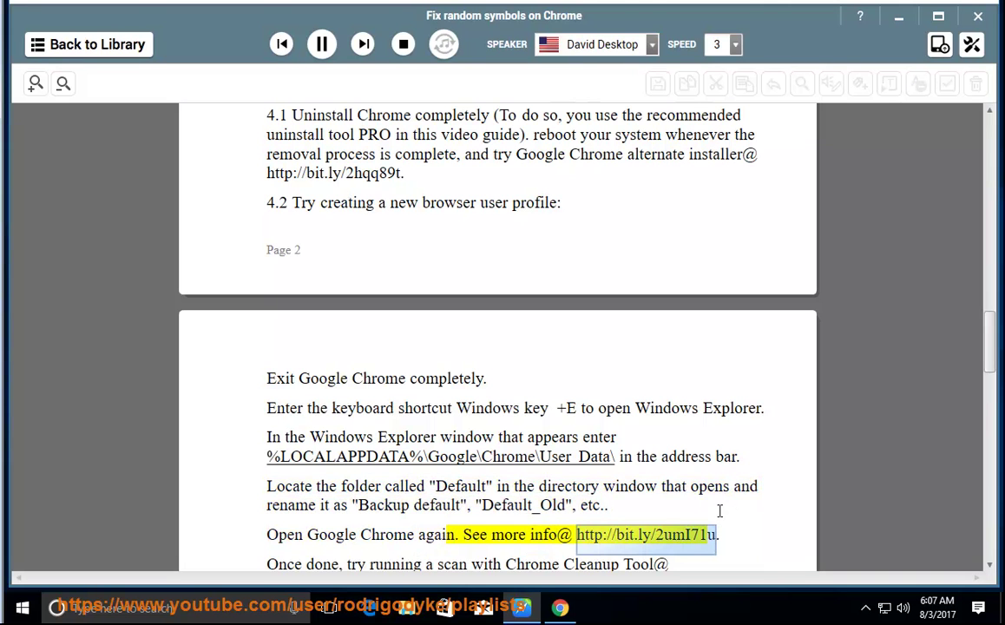
Step: Pause the narration and copy the Chrome User Data folder path from the document
left_click(322, 47)
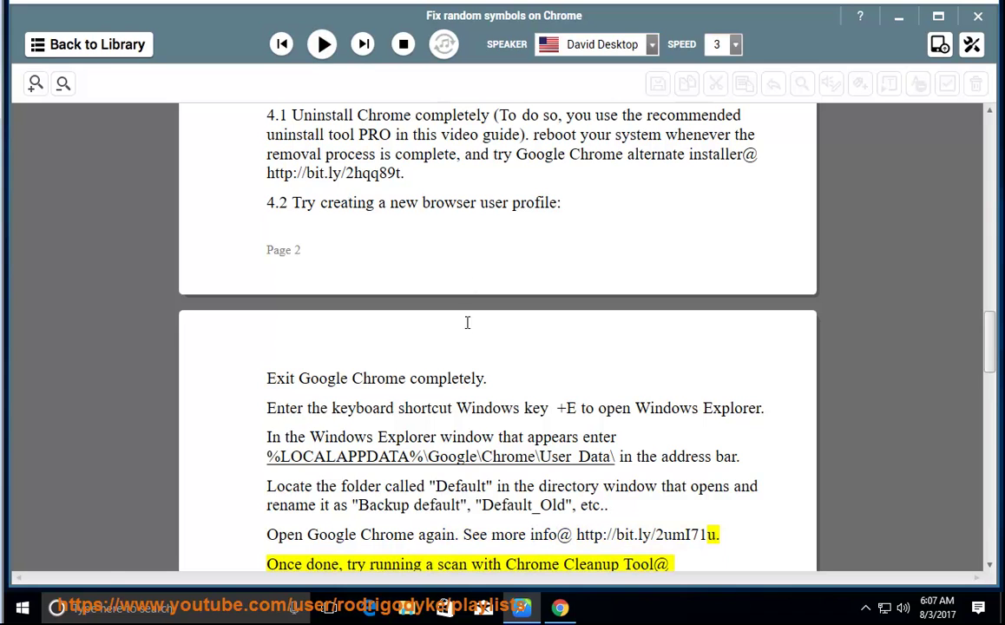
left_click_drag(586, 457, 283, 457)
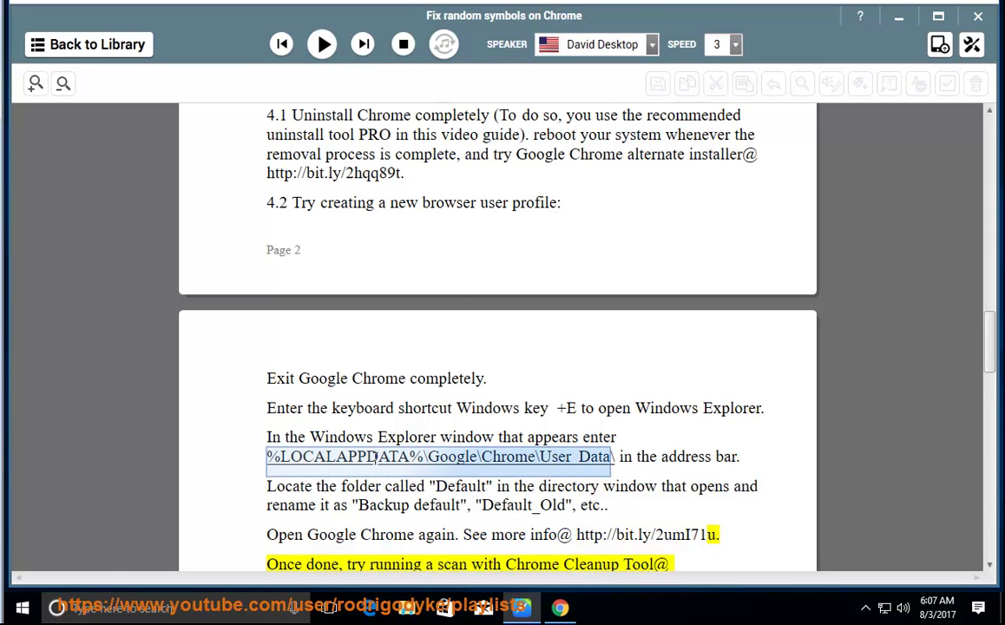
right_click(375, 466)
left_click(408, 465)
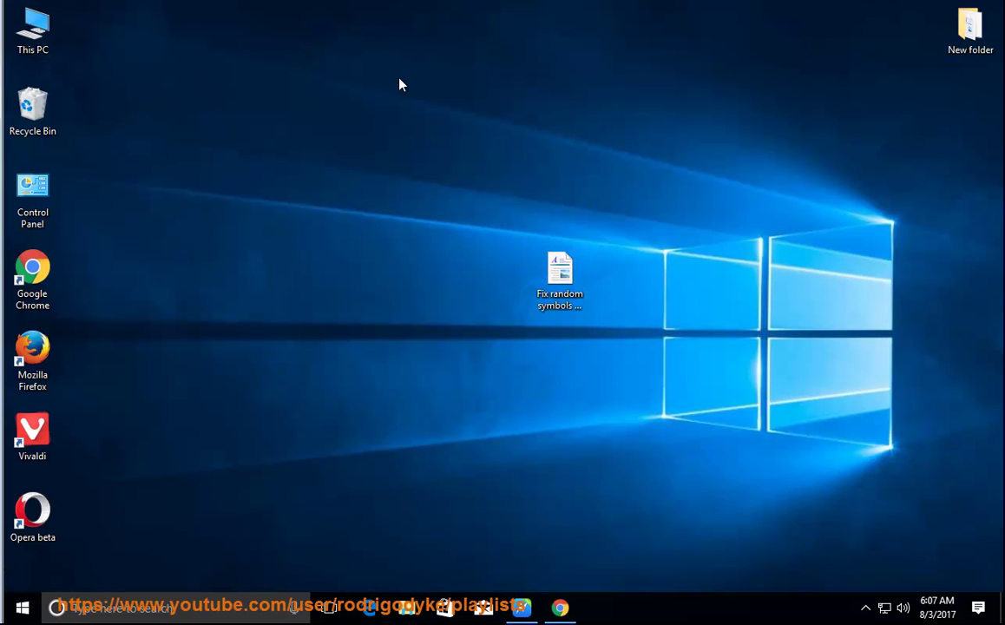
Step: Open a new File Explorer window at the pasted Chrome User Data path
key("super+e")
left_click(469, 108)
right_click(469, 109)
left_click(494, 173)
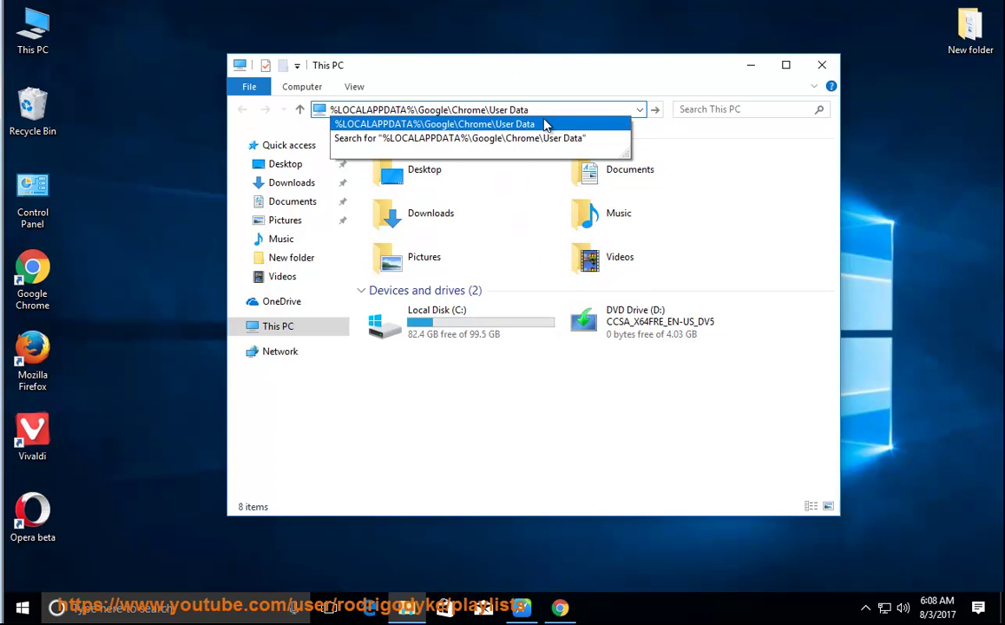
key("Return")
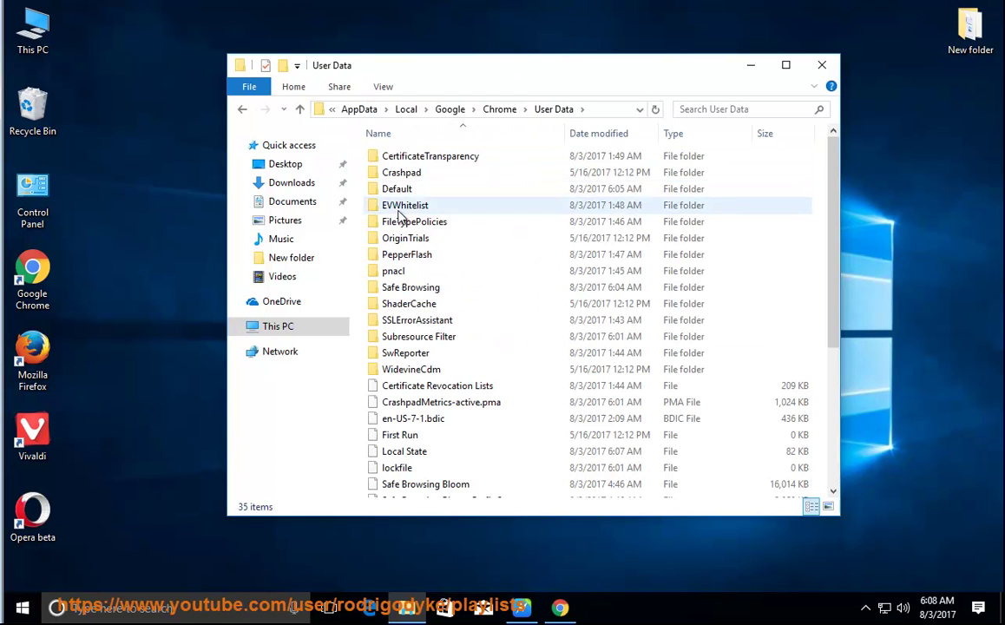
Step: Locate the Default profile folder, open it, and return to User Data
left_click(402, 192)
left_click(522, 609)
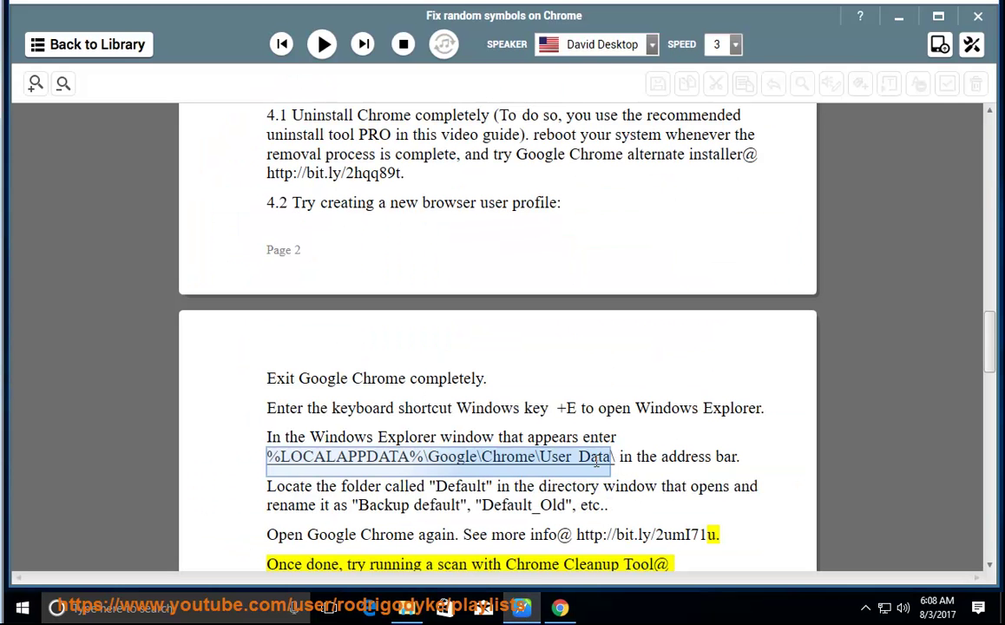
left_click(462, 484)
left_click(408, 608)
double_click(402, 191)
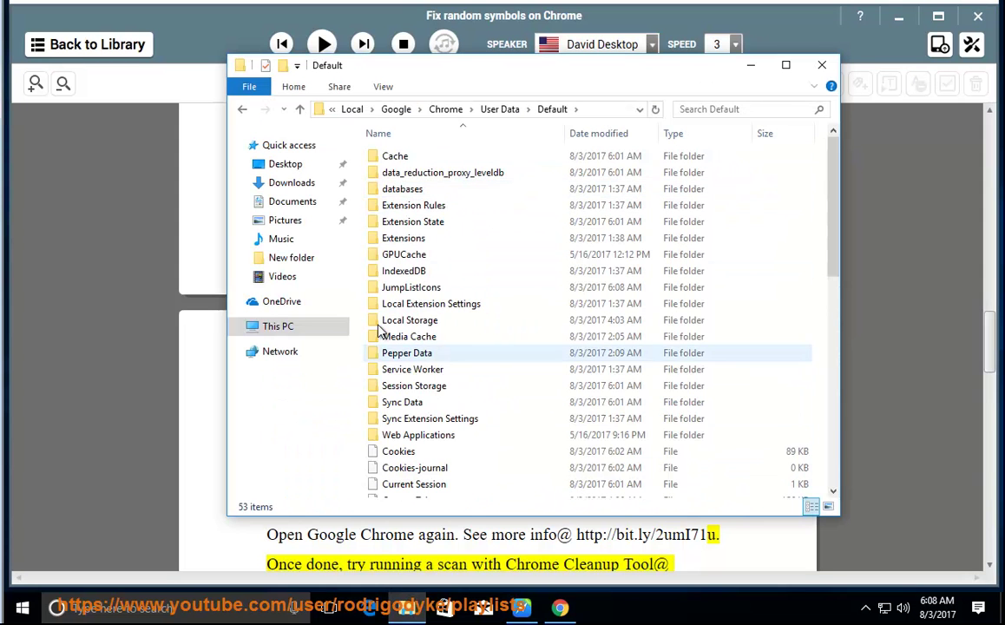
left_click(242, 109)
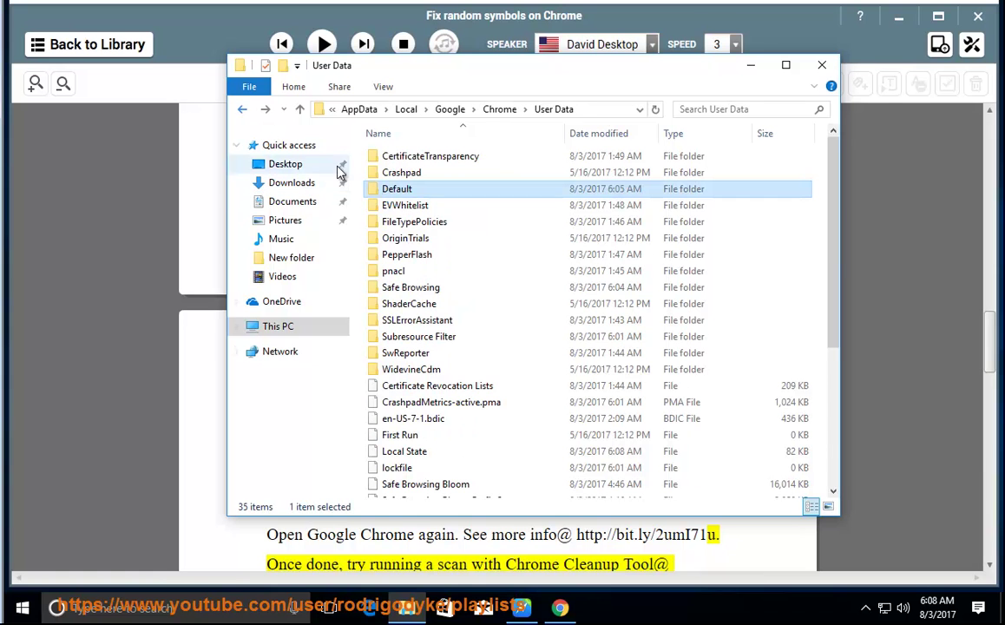
Step: Start renaming the Default folder but leave its name as Default
right_click(389, 199)
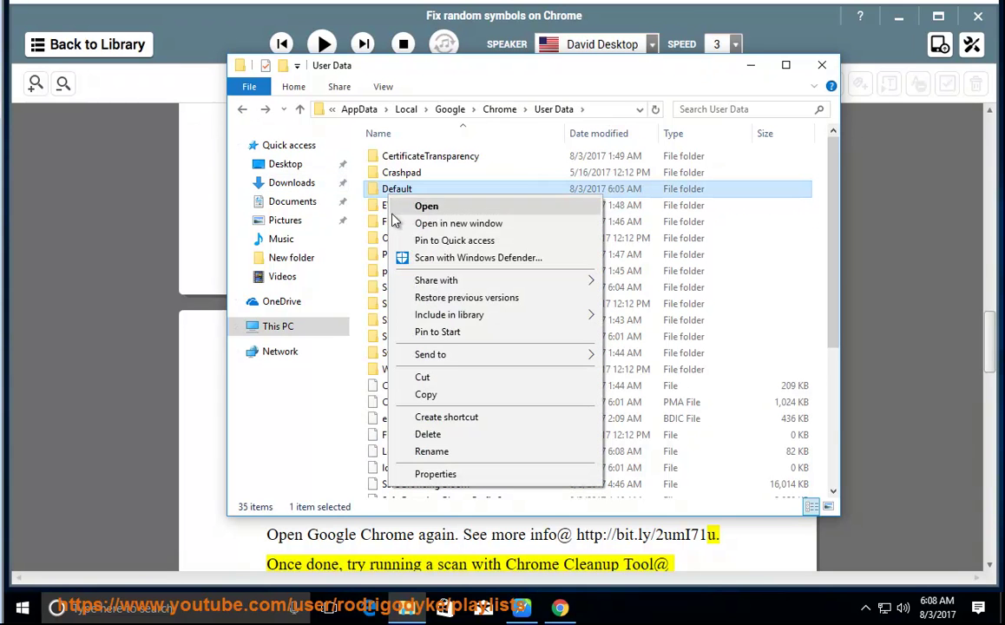
left_click(444, 454)
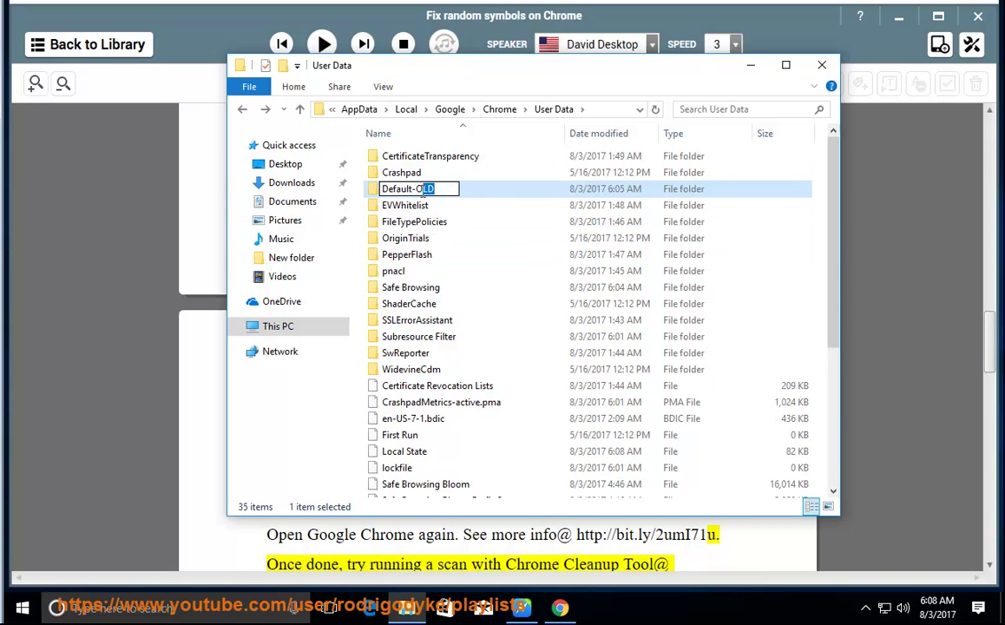
key("Return")
Step: Show the User Data folder as Large icons, then return to the NaturalReader document
left_click(382, 87)
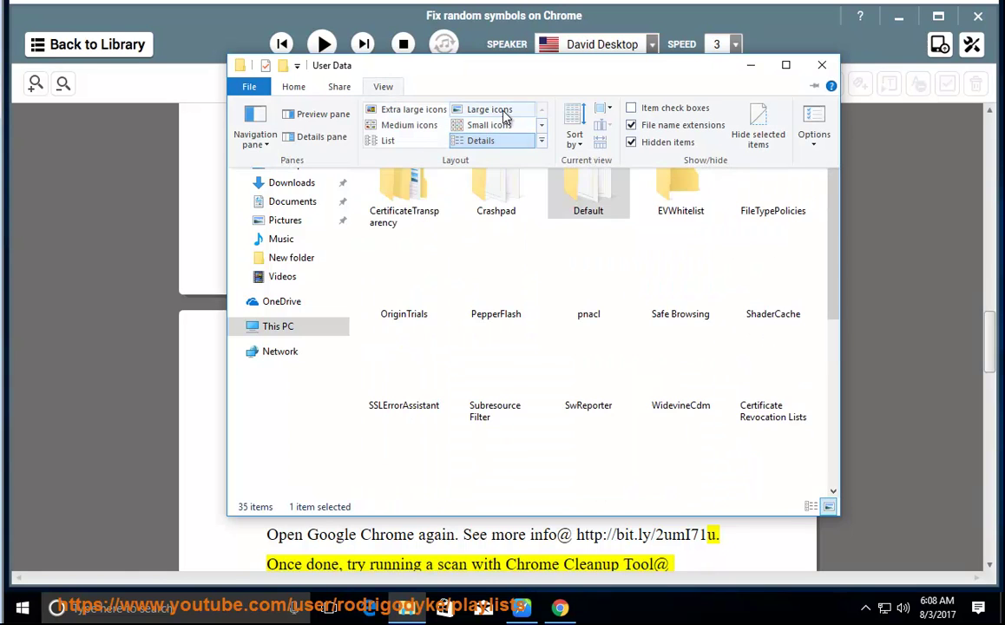
left_click(482, 108)
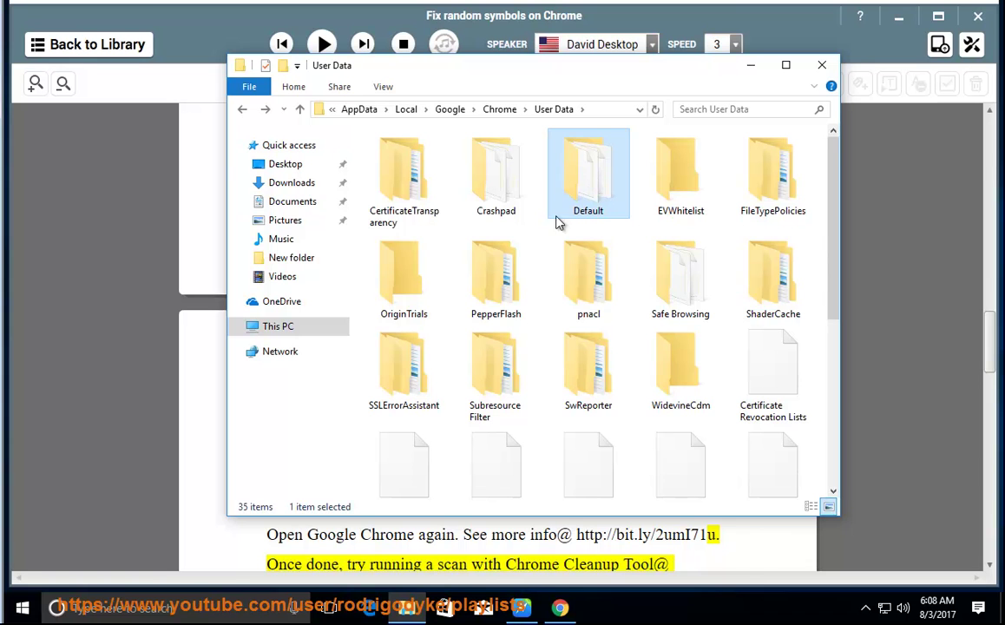
left_click(501, 511)
Step: Resume narration from the Chrome Cleanup Tool line toward step 8 on hardware acceleration
left_click(314, 46)
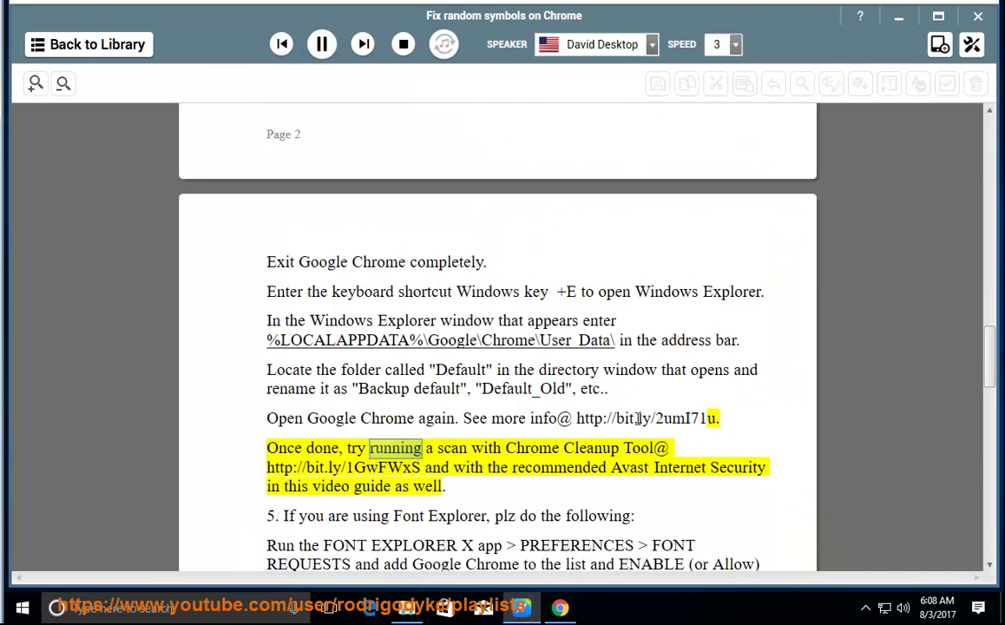